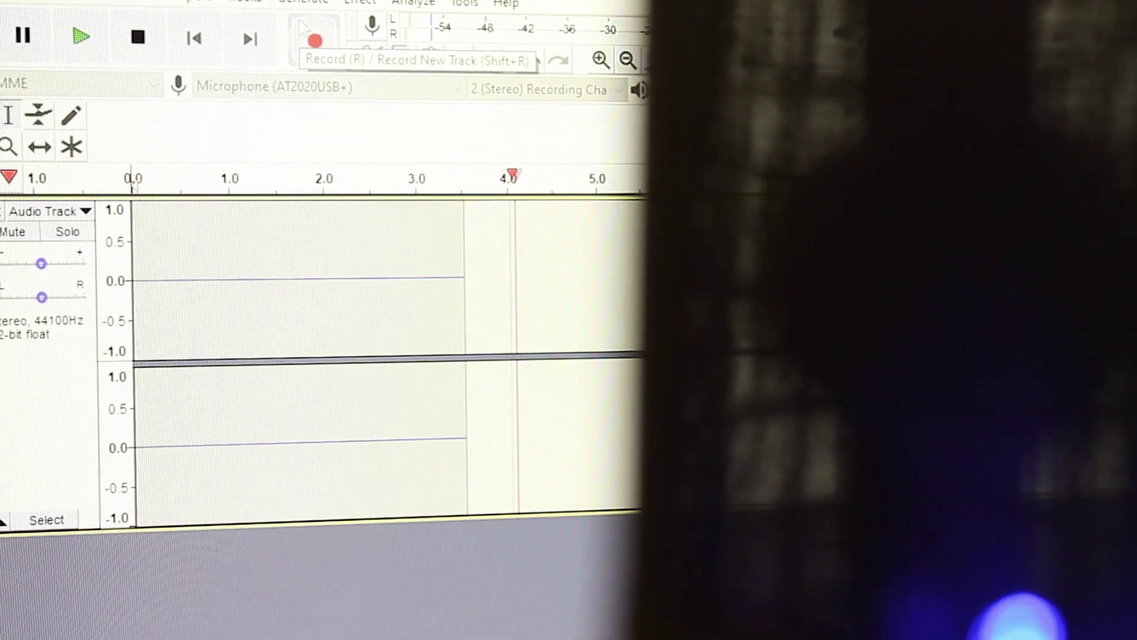
Step: Stop the stereo microphone take at about 11 seconds and play it back
key(space)
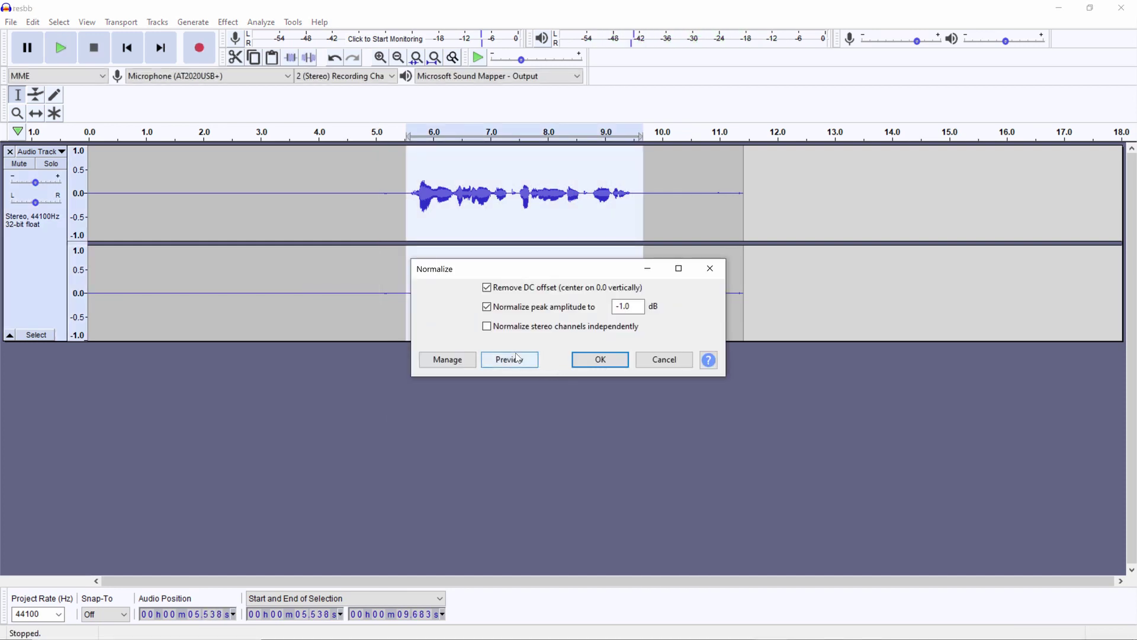
Step: Preview, then apply a -1.0 dB peak normalization to the spoken section
click(518, 360)
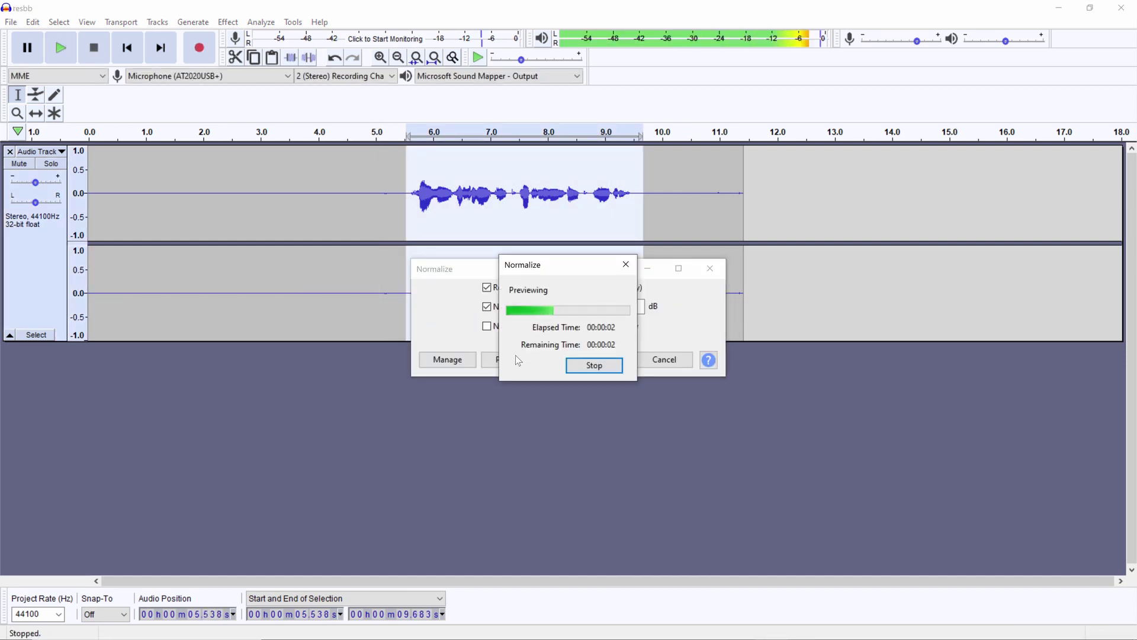
click(594, 365)
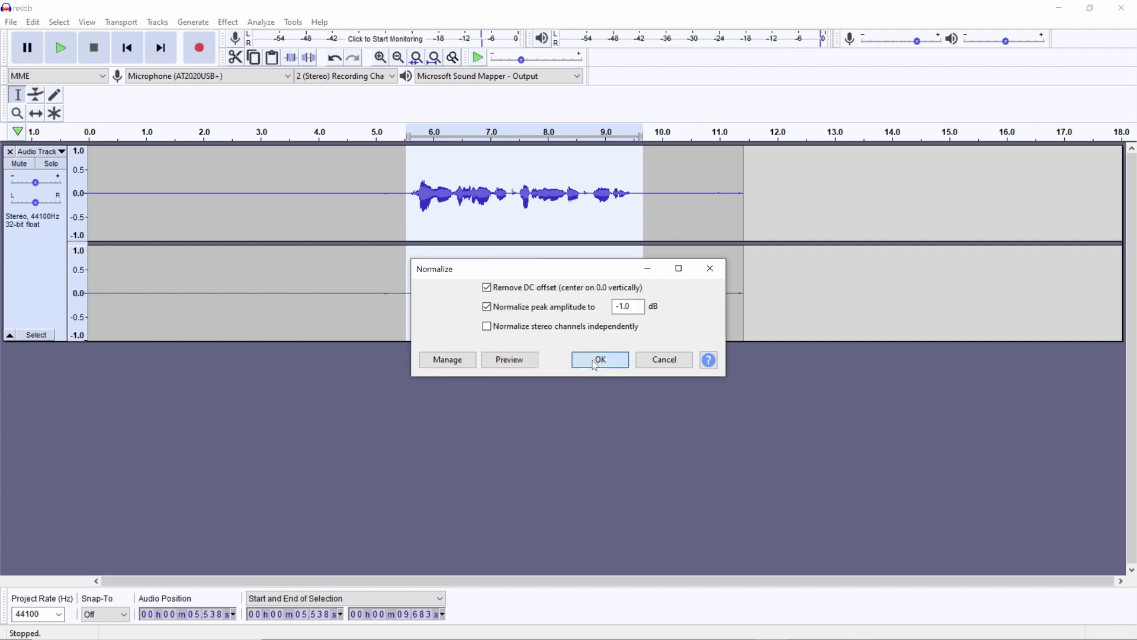
click(595, 362)
Step: Select the entire track and preview Normalize on the whole clip
click(379, 290)
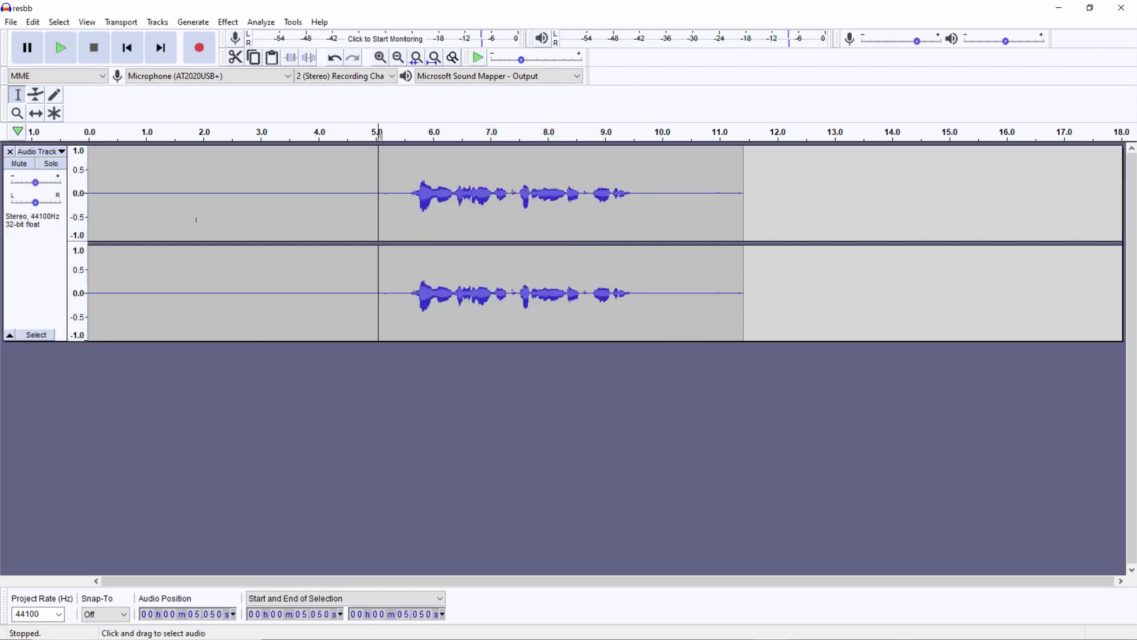
key(ctrl+a)
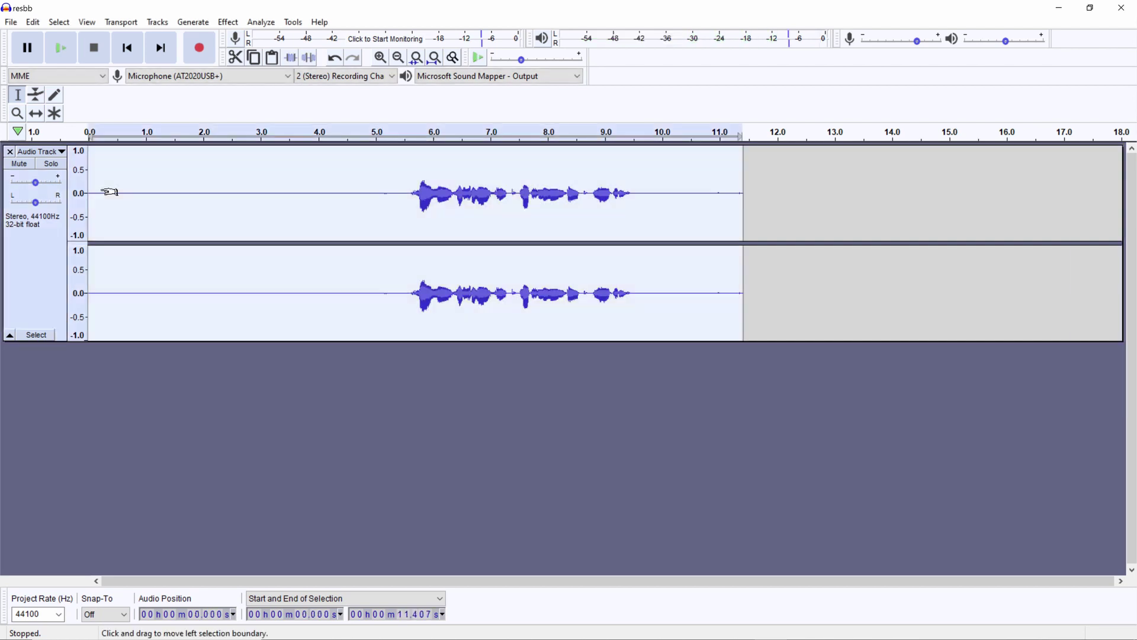
click(229, 21)
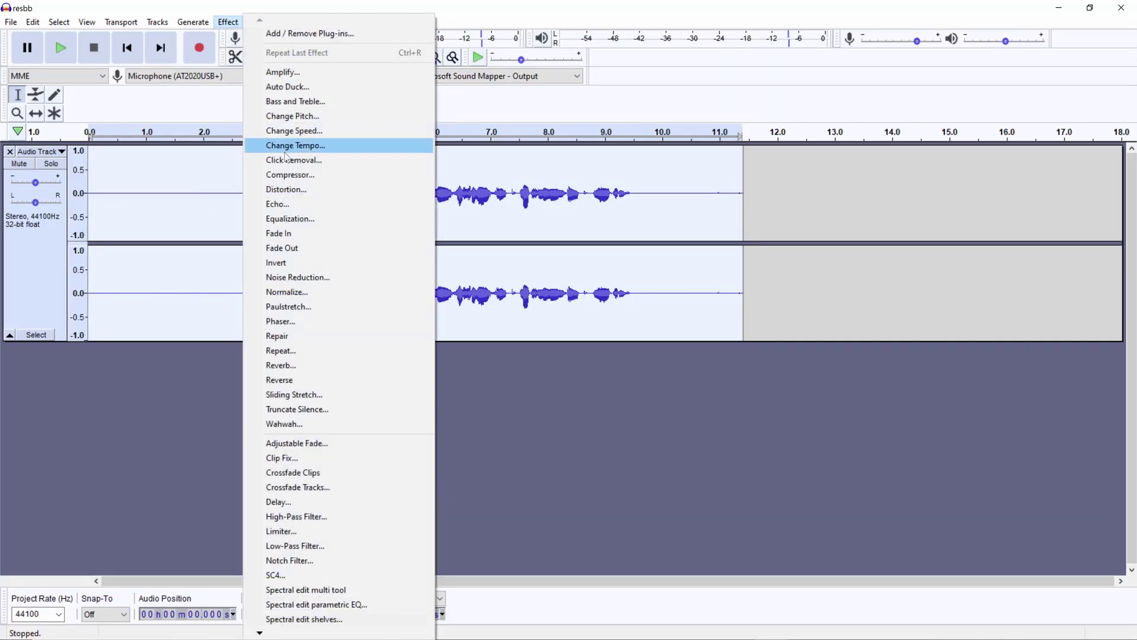
click(312, 290)
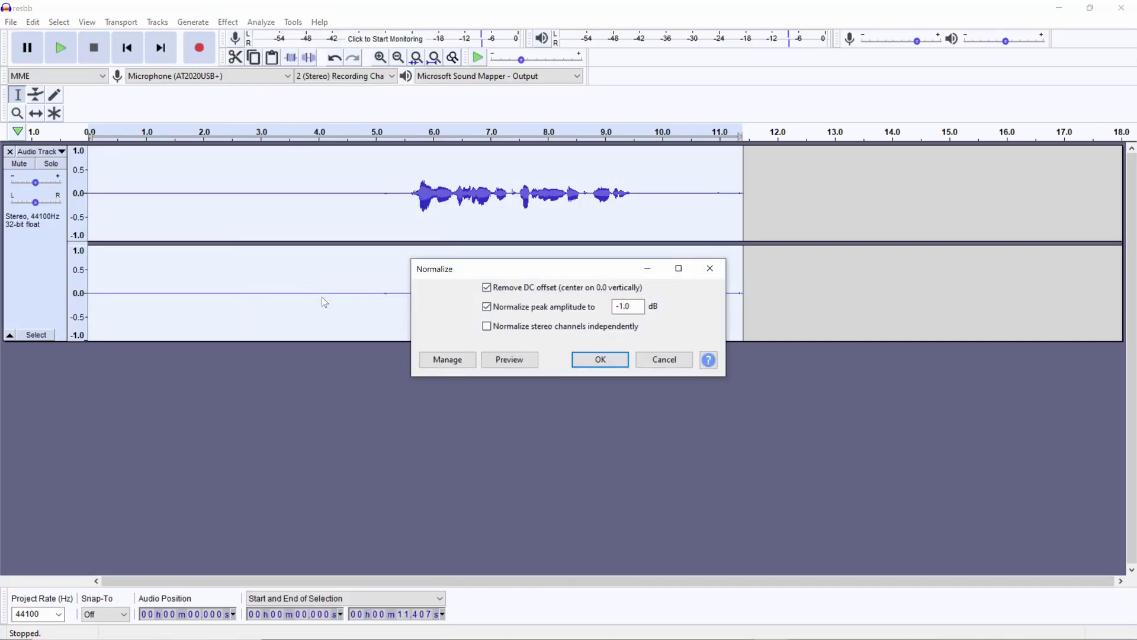
click(507, 360)
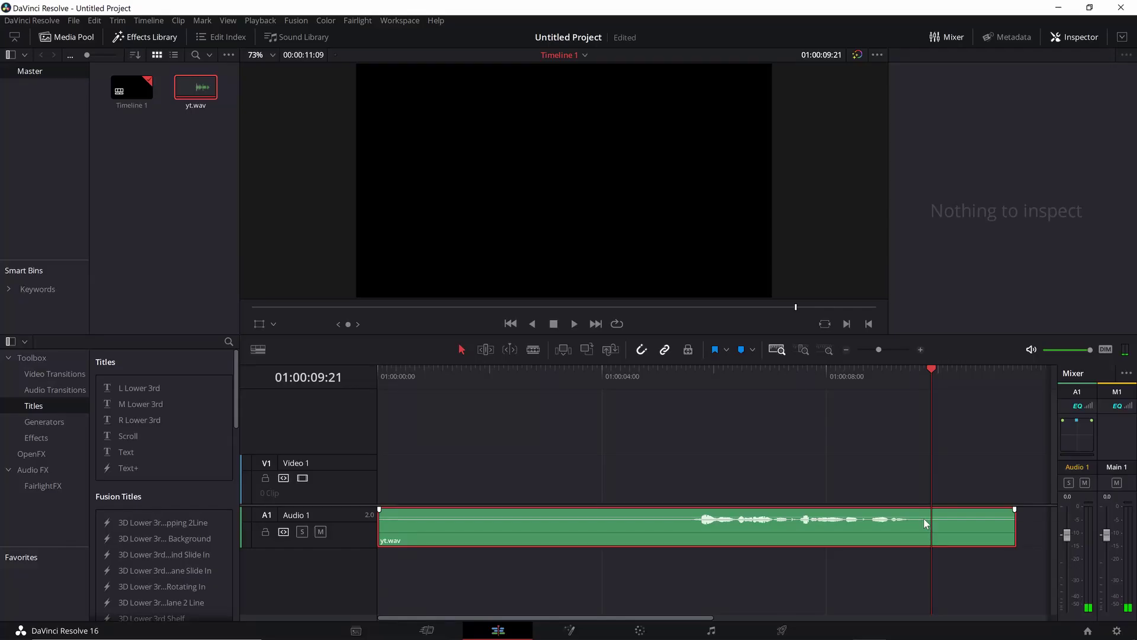
Step: Normalize yt.wav to a -1.0 dBFS Sample Peak Program target and play the louder clip
right_click(924, 517)
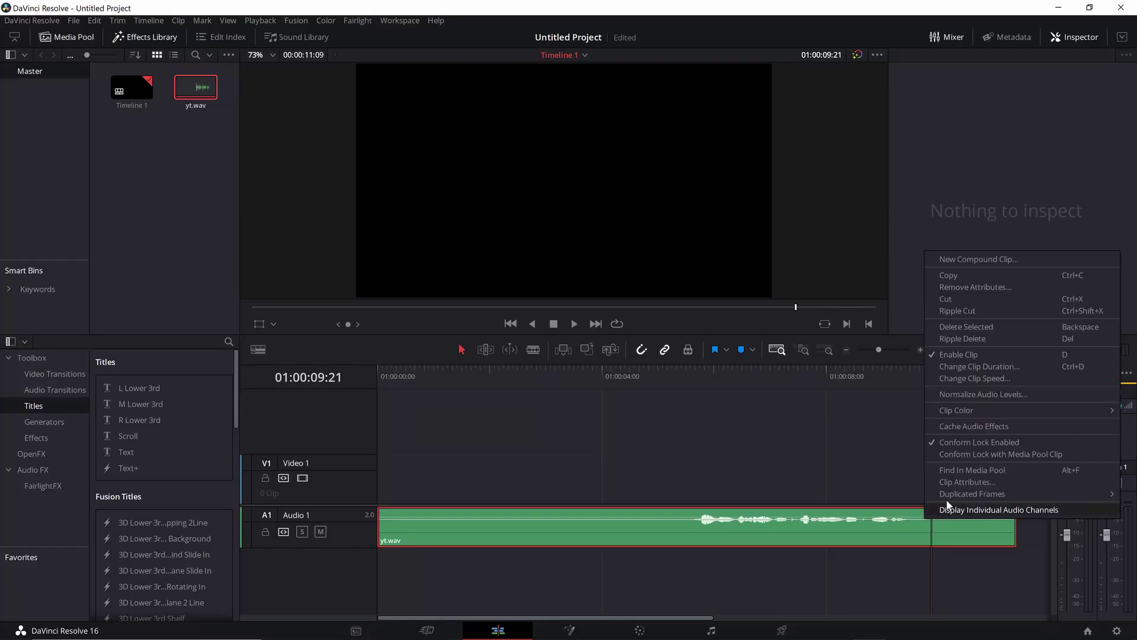
click(961, 393)
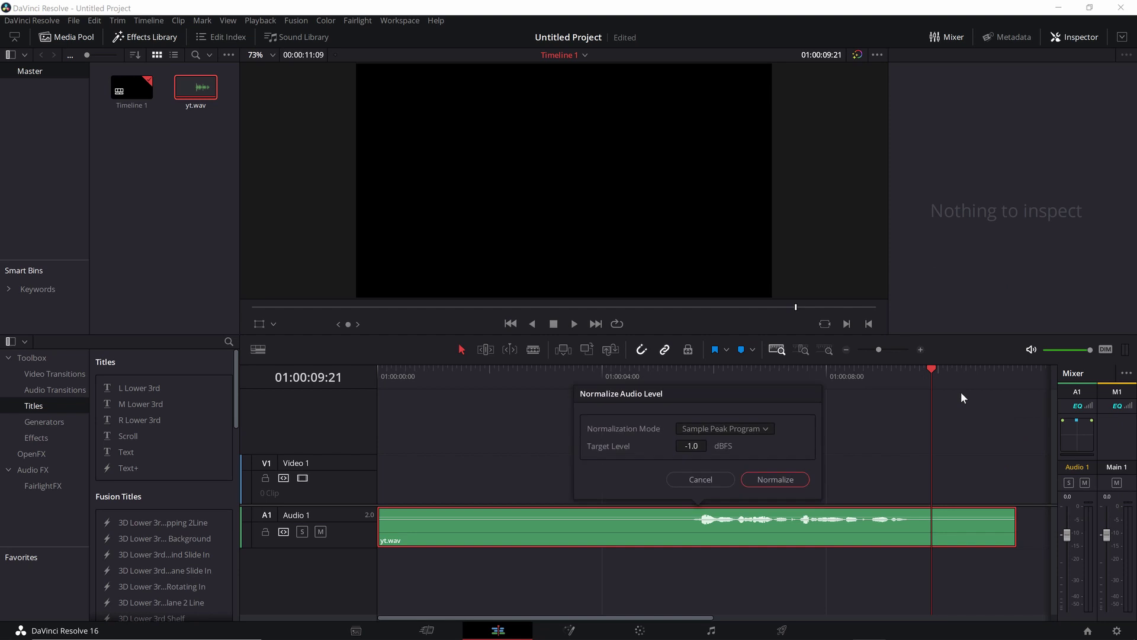
click(765, 431)
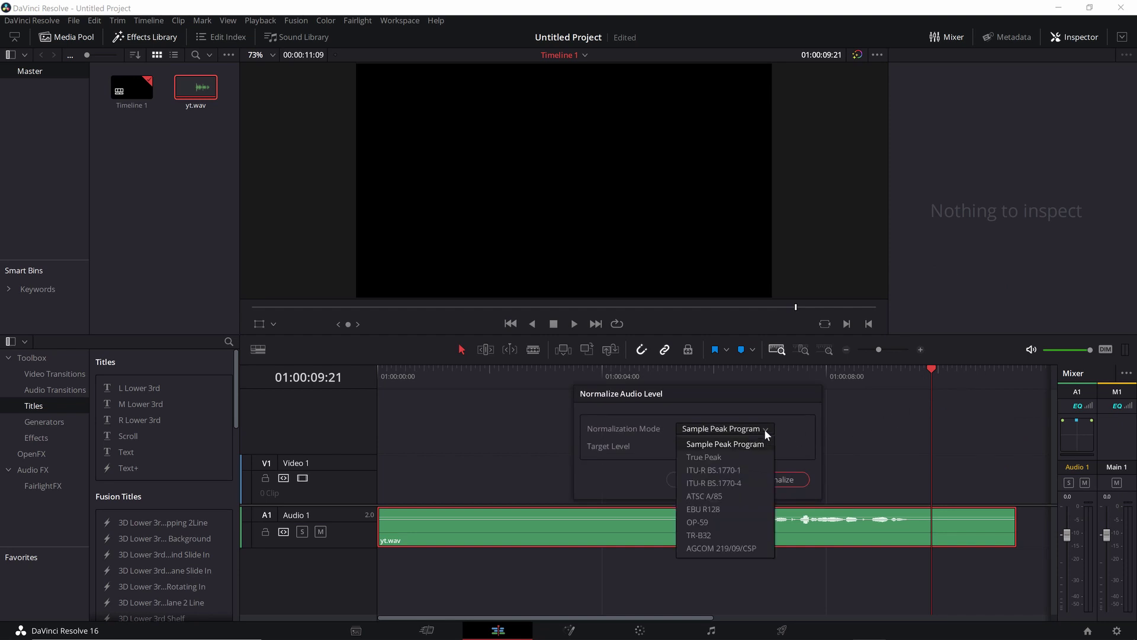
click(764, 431)
key(Return)
click(684, 371)
key(space)
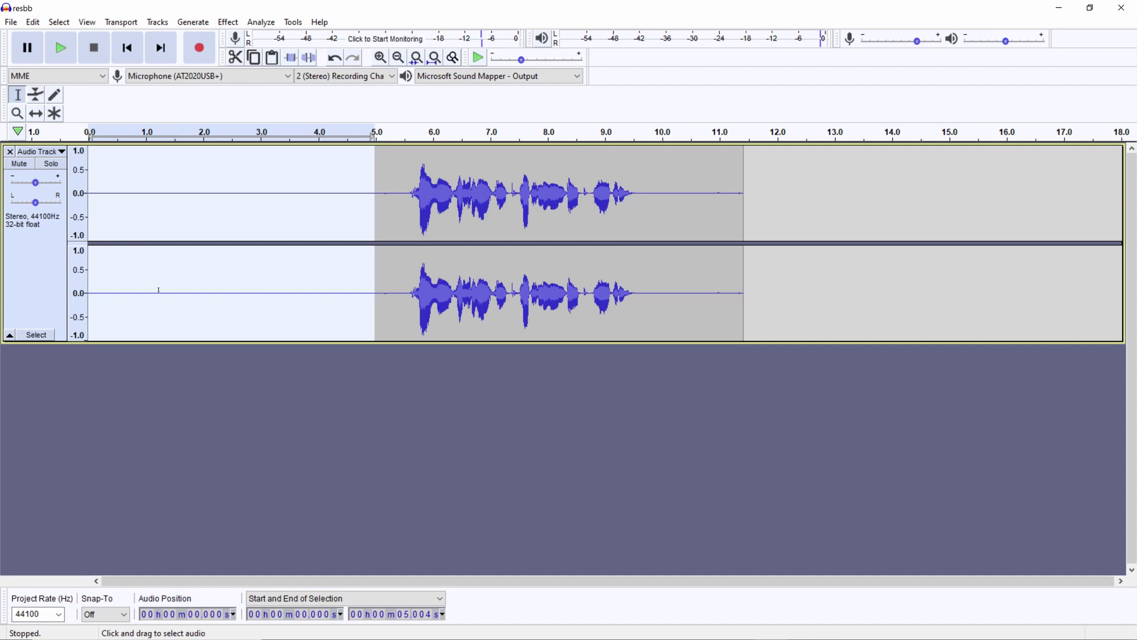
key(space)
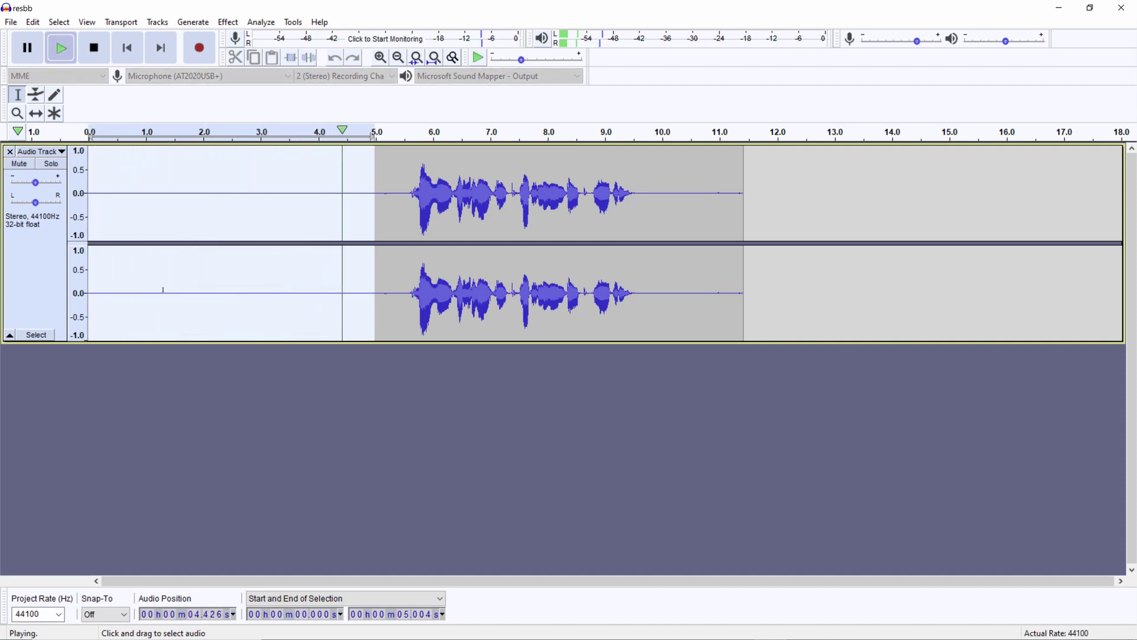
Step: Capture a Noise Reduction noise profile from the silent stretch
click(225, 25)
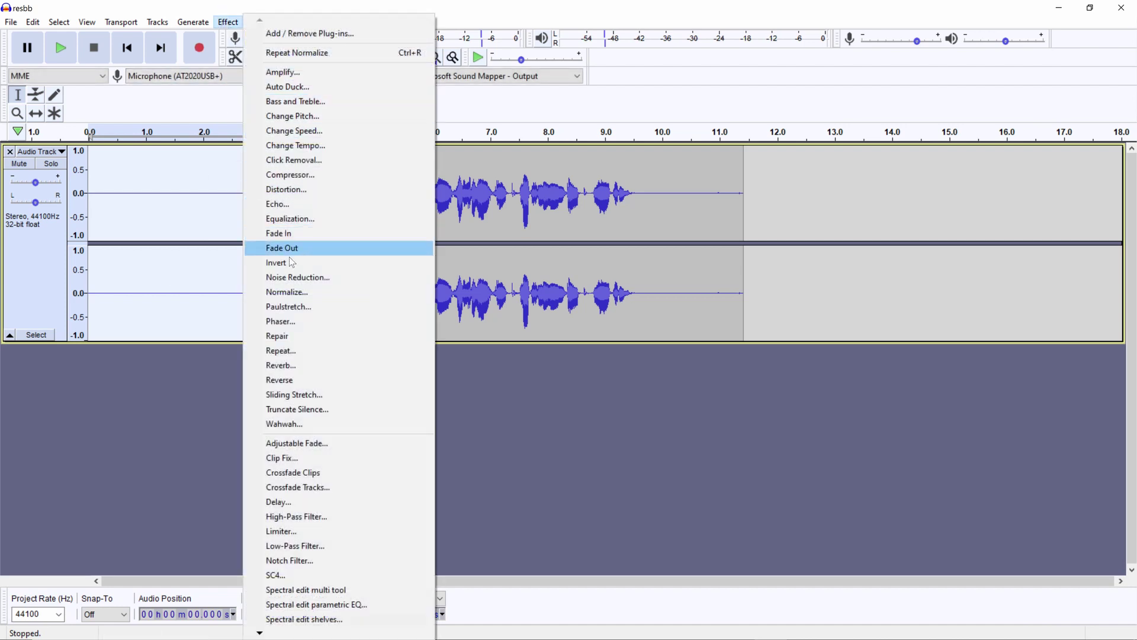
click(296, 279)
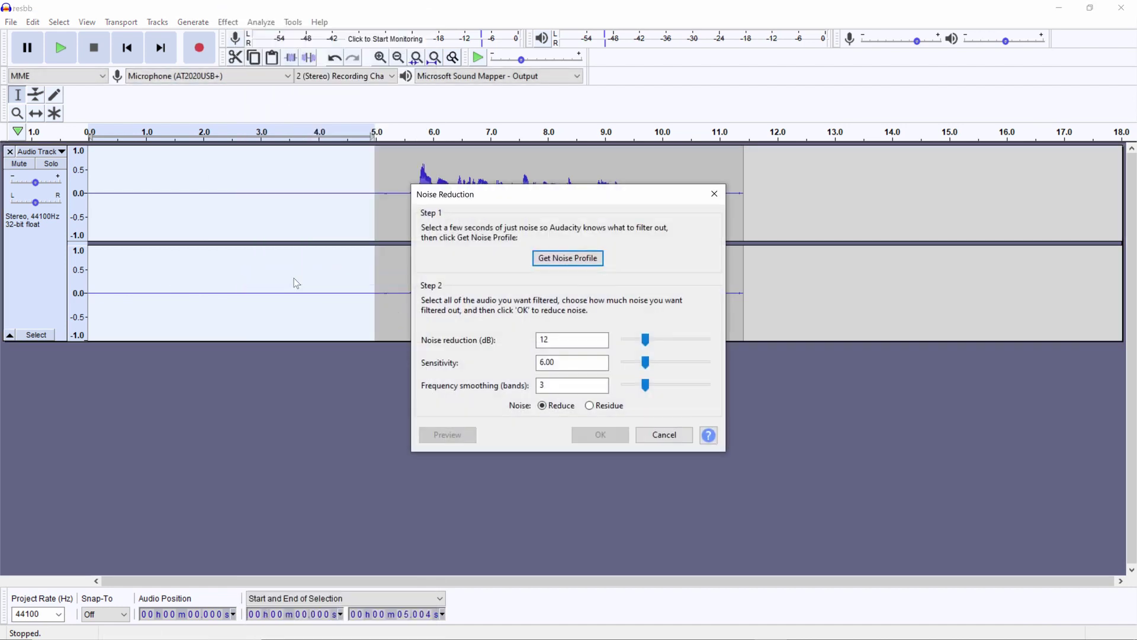
click(568, 258)
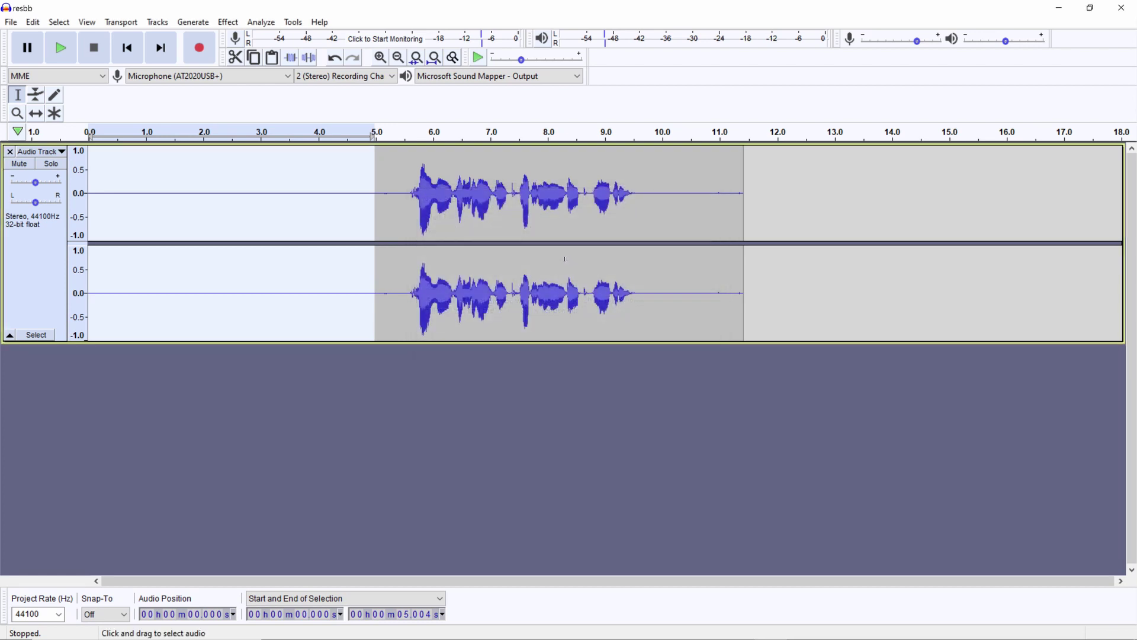
Step: Apply Noise Reduction to the whole track with sensitivity 6.50
click(430, 226)
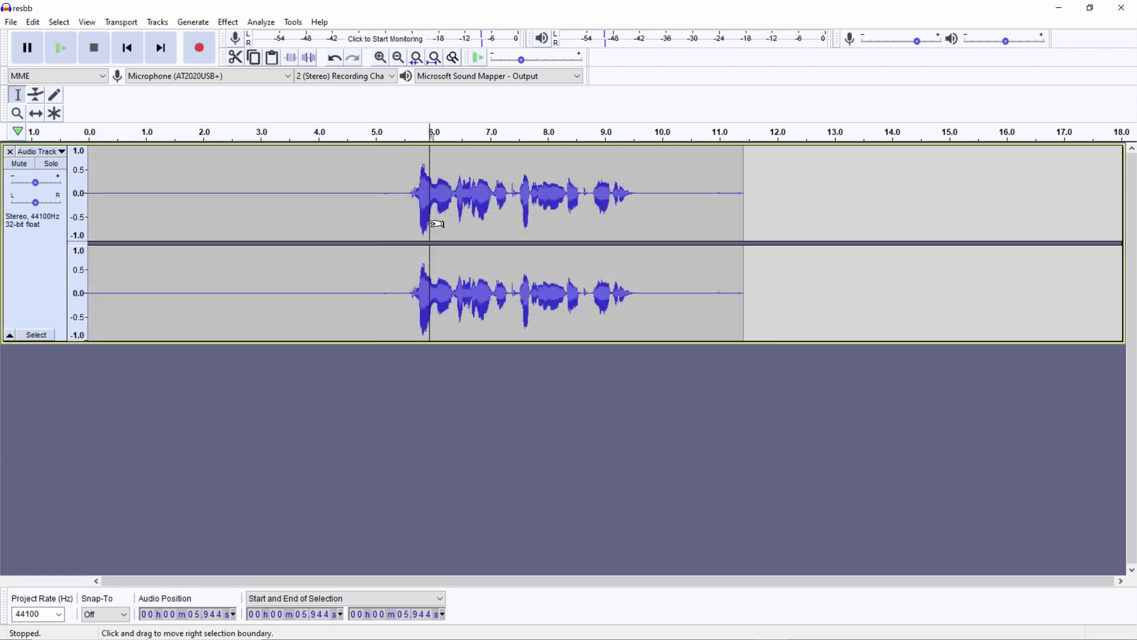
key(ctrl+a)
click(236, 23)
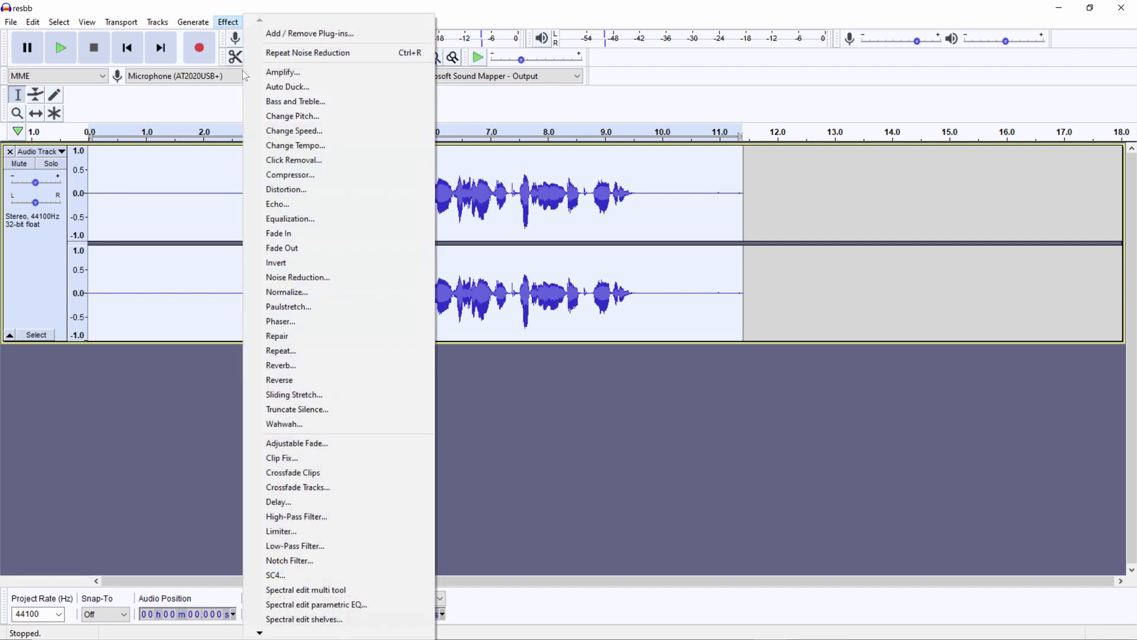
click(312, 276)
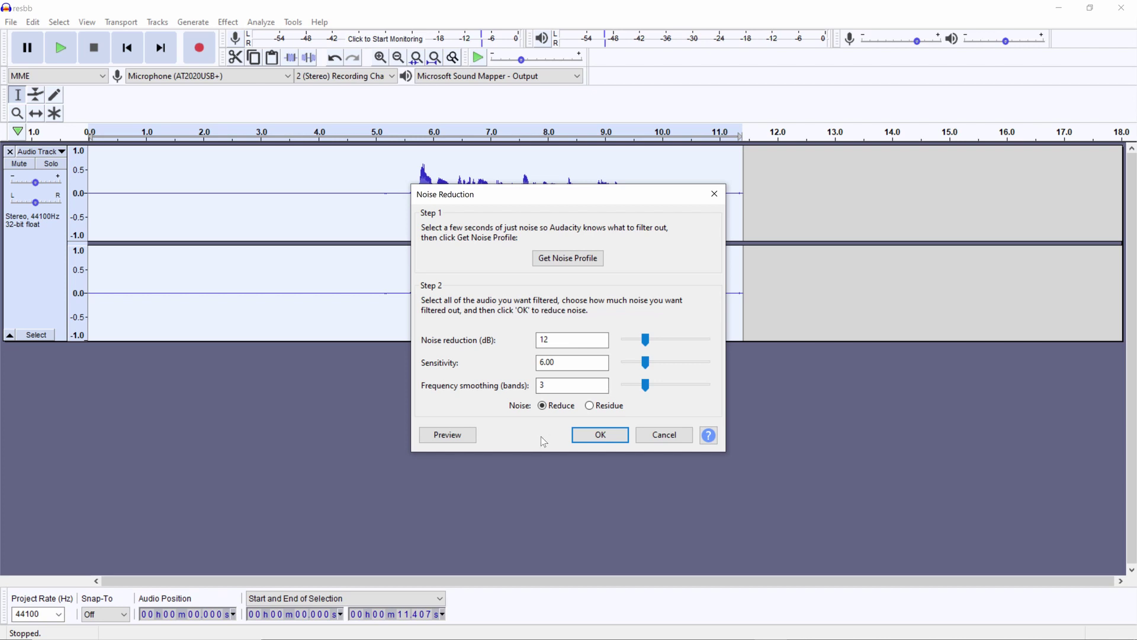
text(6.50)
click(585, 436)
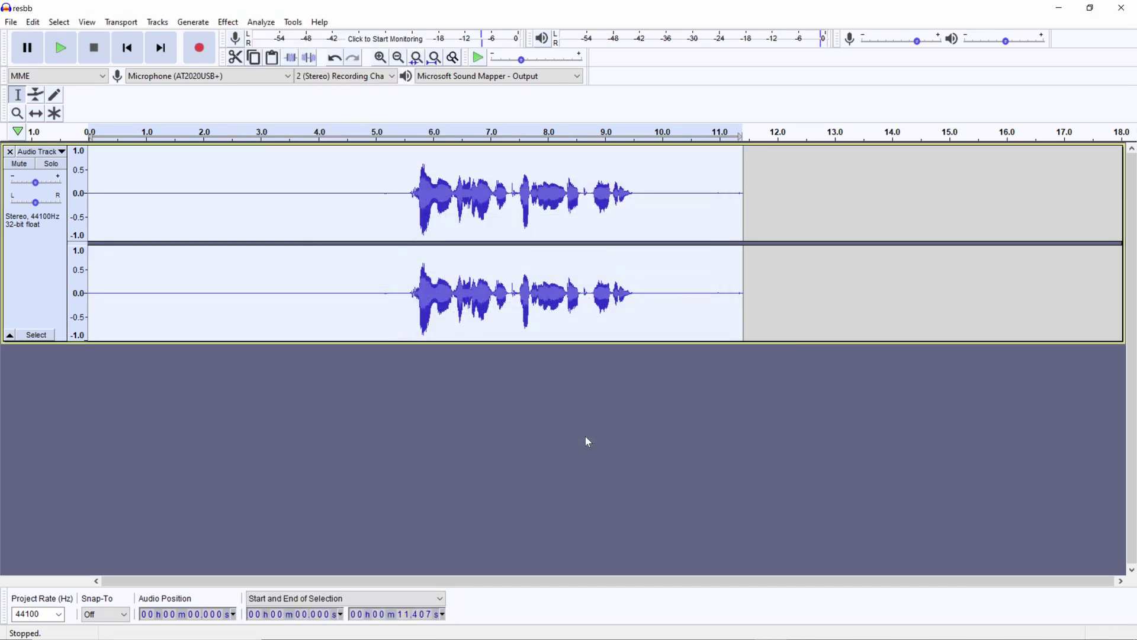
Step: Play the cleaned audio from 5.573 s
click(408, 303)
key(space)
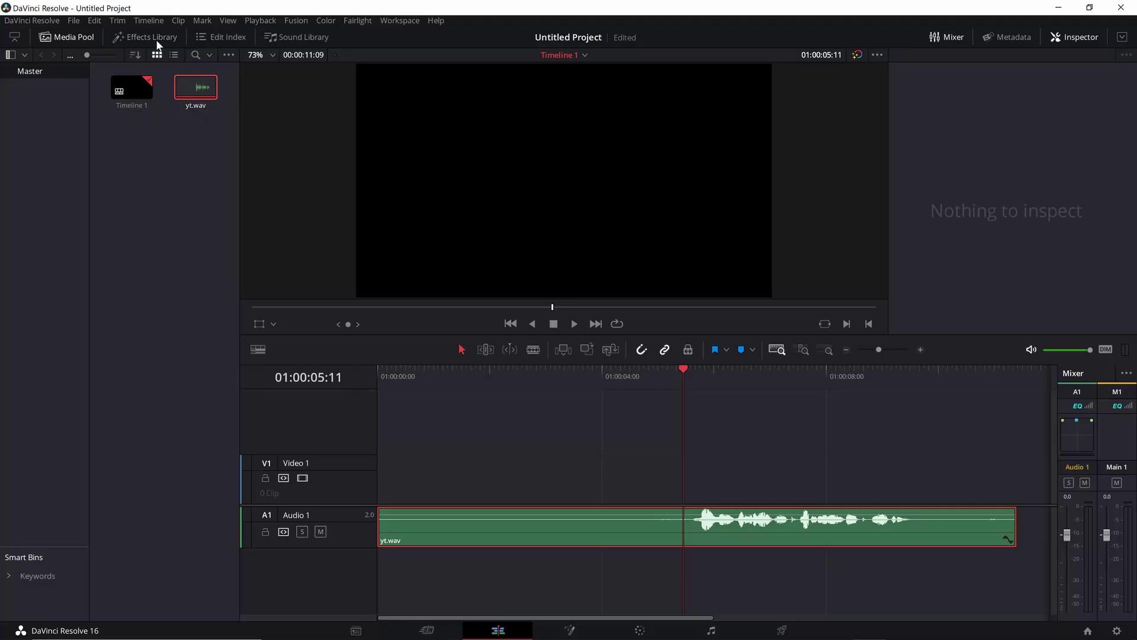
click(148, 37)
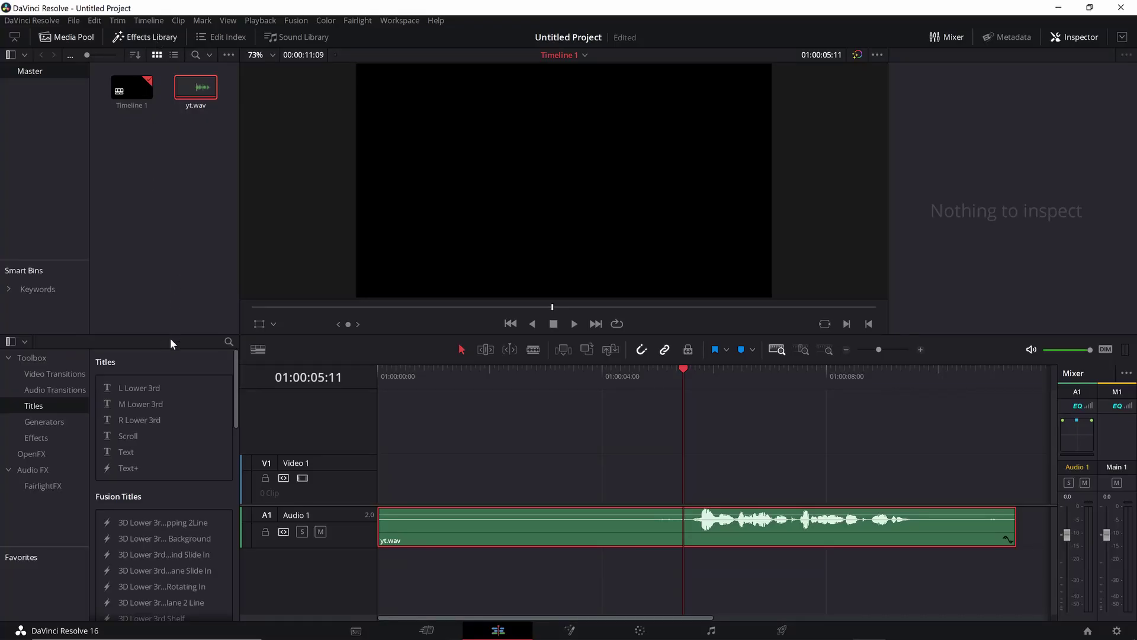
Step: Add the FairlightFX Noise Reduction effect to the yt.wav clip
click(39, 485)
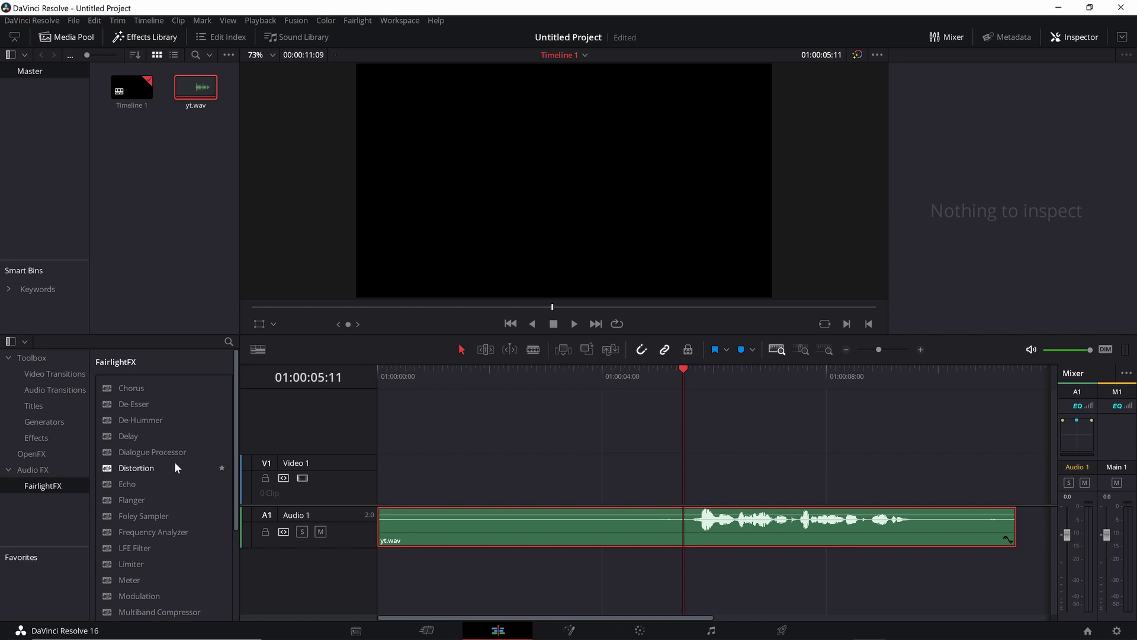
scroll(174, 461, down, 4)
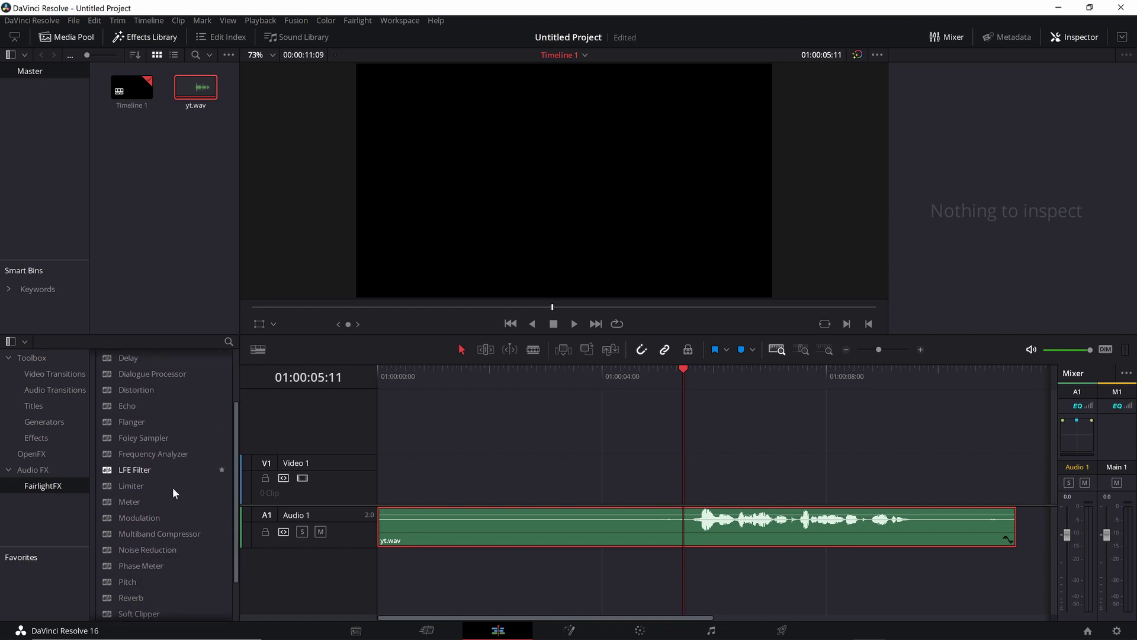
drag(166, 553, 669, 529)
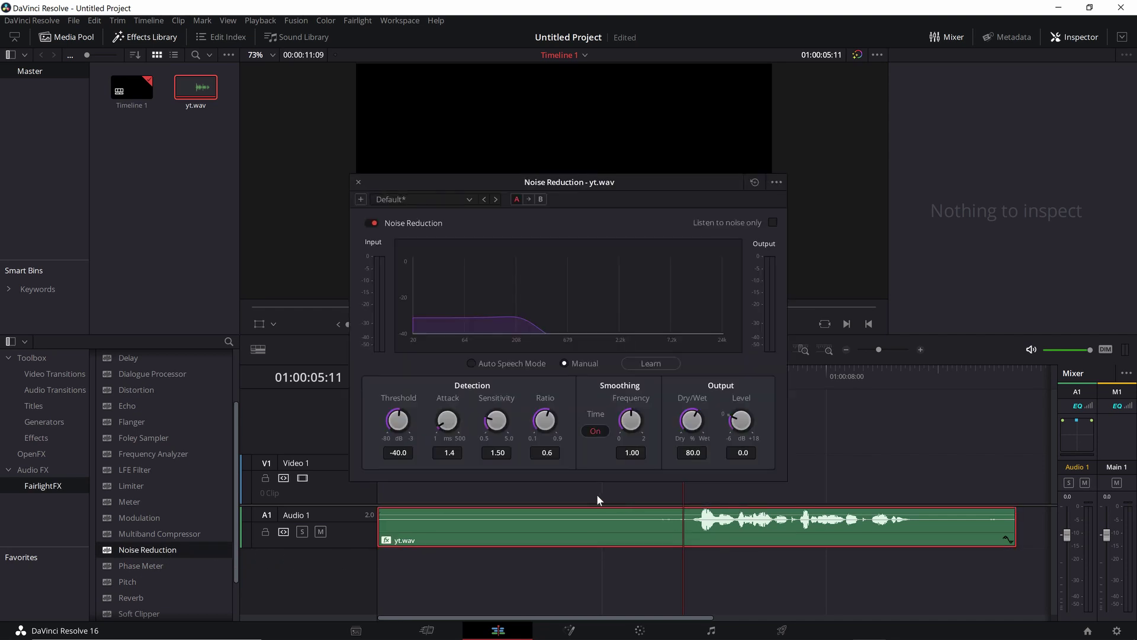
Step: Learn the noise in automatic speech mode during playback, then delete Audacity's leading silence
click(470, 364)
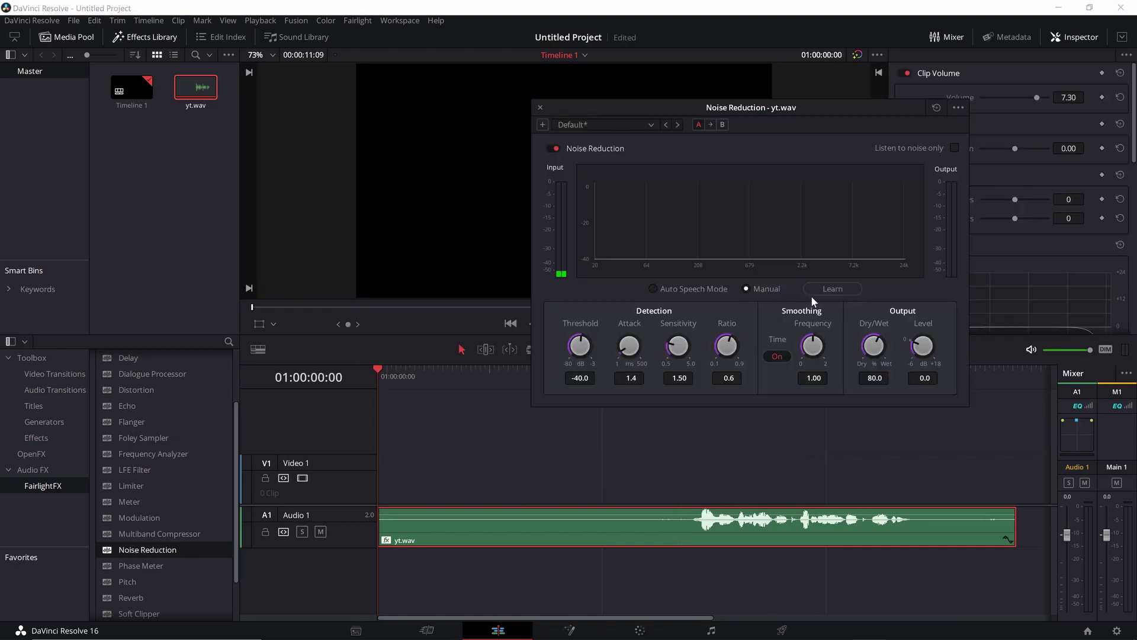
click(815, 294)
key(space)
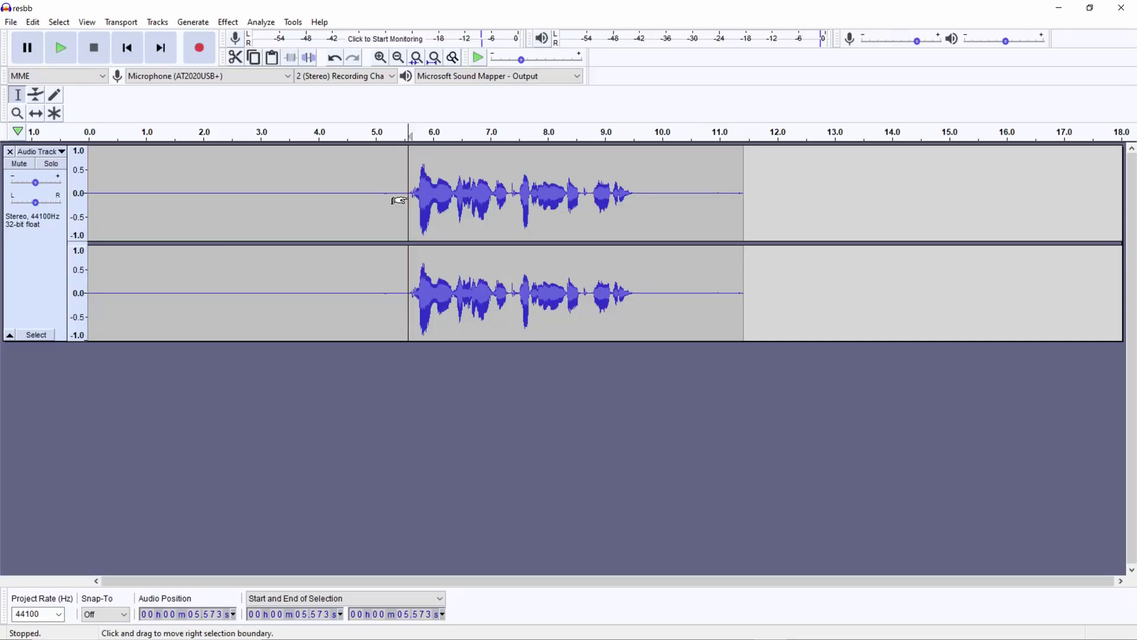
drag(406, 195, 3, 188)
key(Delete)
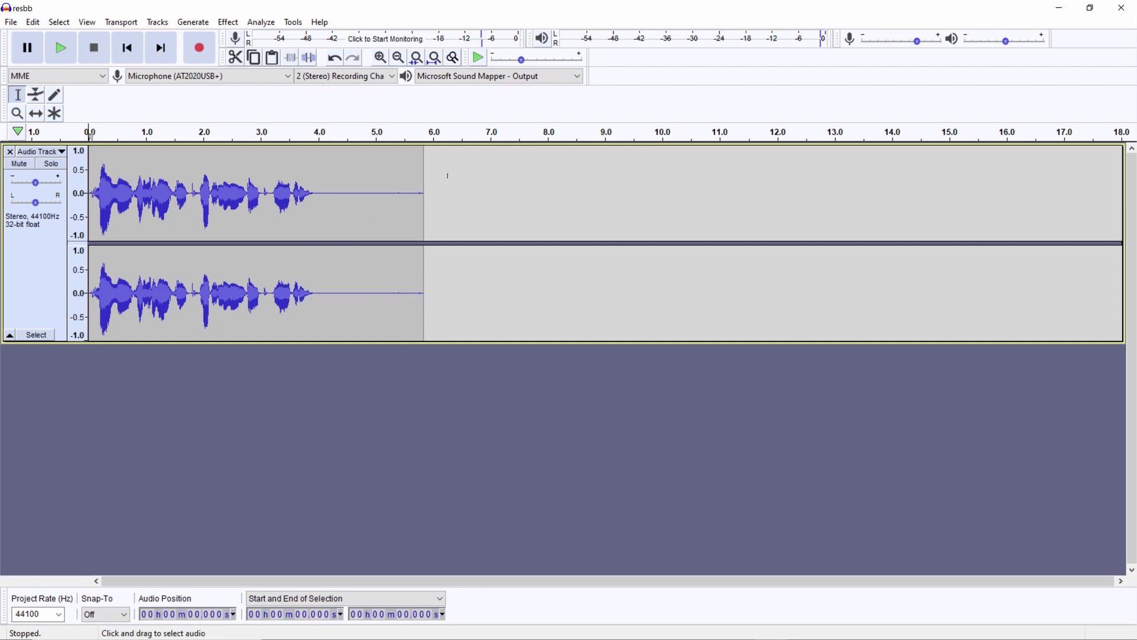
Step: Delete the trailing silence from 3.913 s to the end
drag(447, 176, 313, 211)
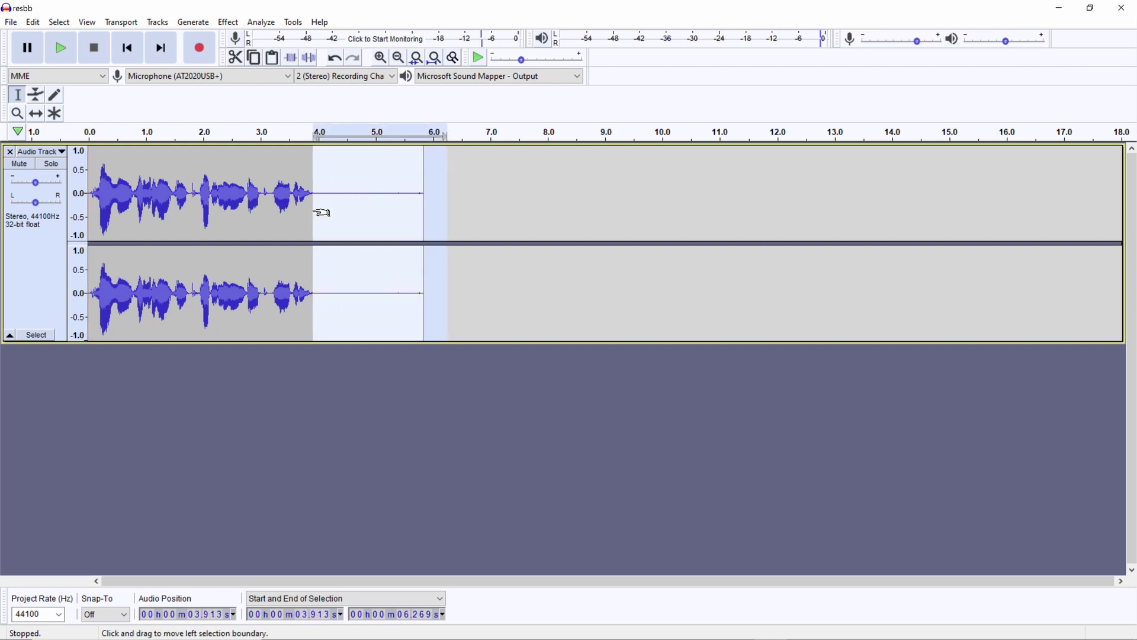
key(Delete)
click(275, 209)
Step: Select the whole remaining clip and bring up the Compressor settings
double_click(275, 209)
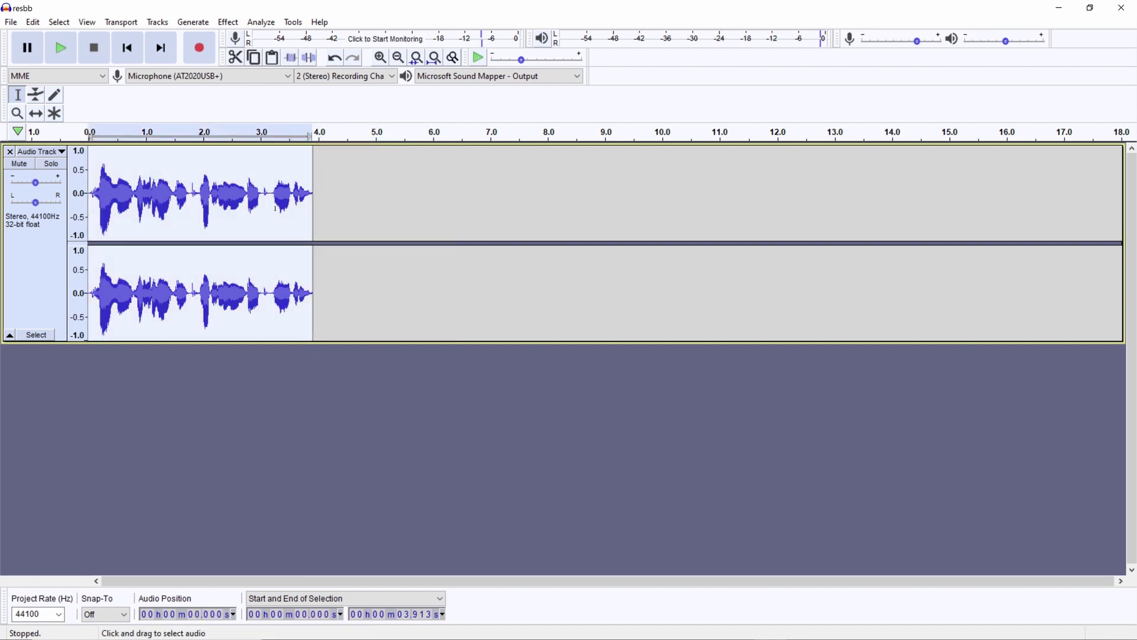
click(228, 22)
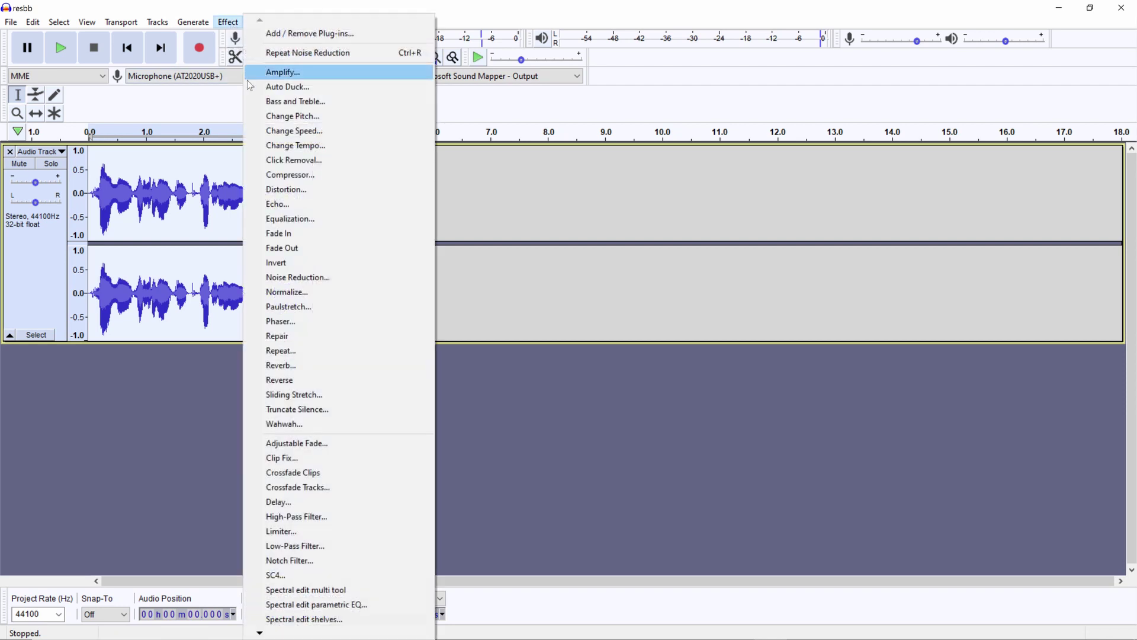
click(290, 175)
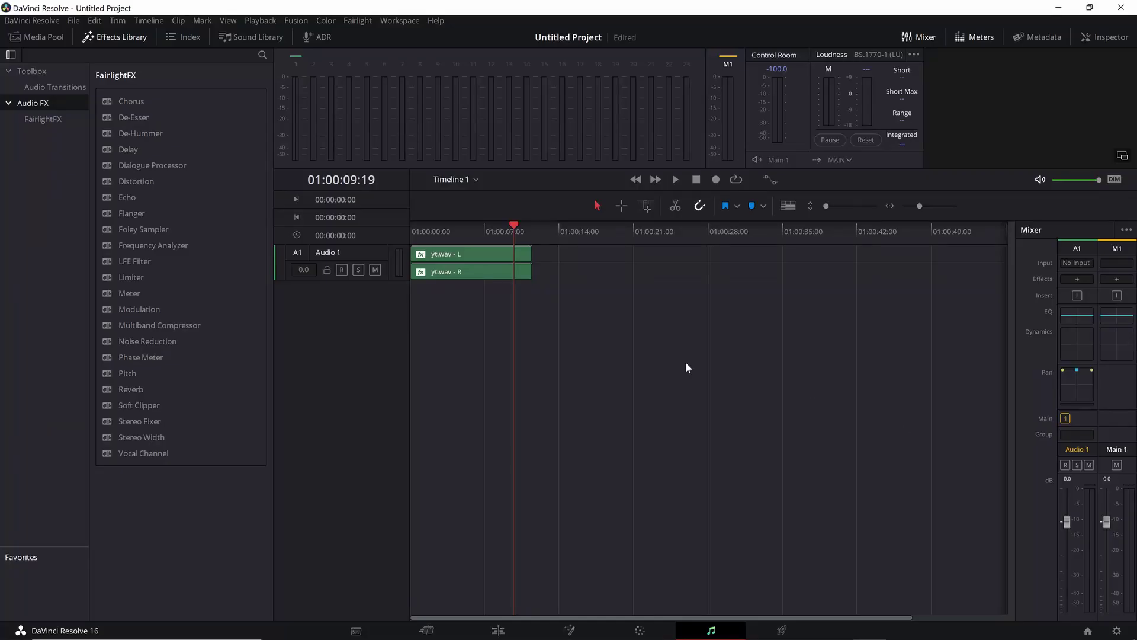
Step: Open the Audio 1 Dynamics for yt.wav and raise the compressor make-up gain to 7.0 dB
click(471, 270)
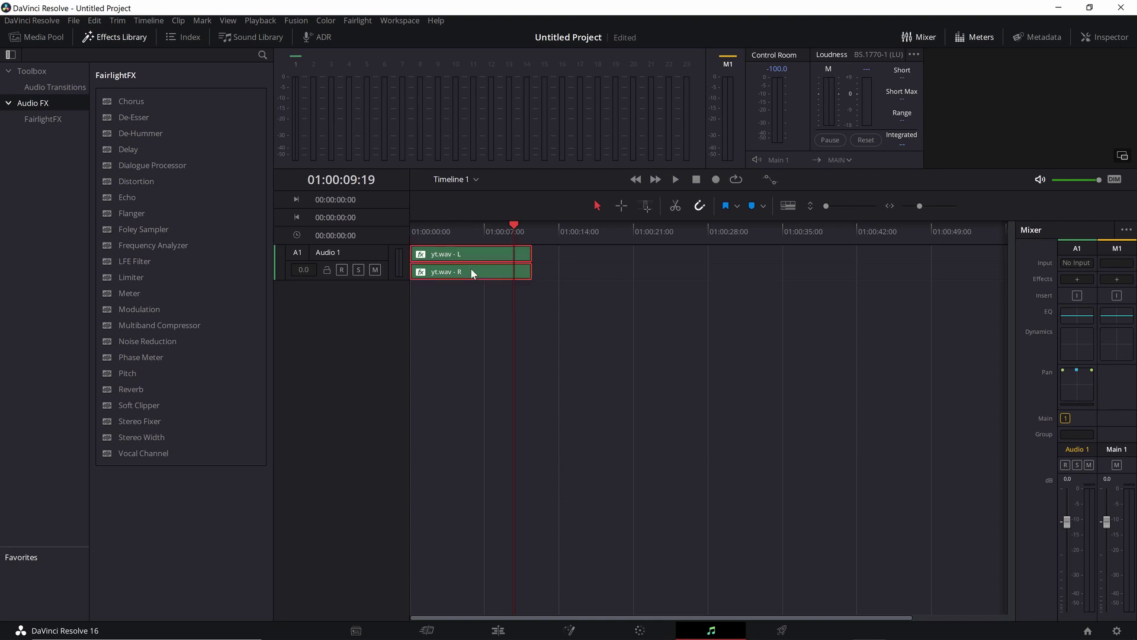
drag(513, 224, 307, 217)
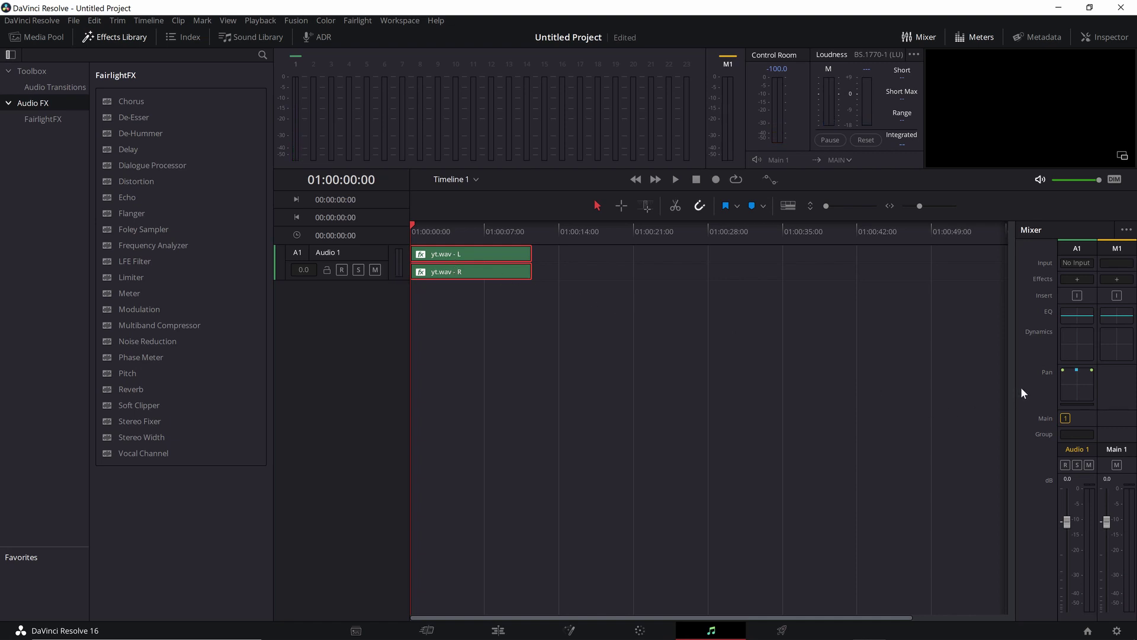
double_click(1077, 346)
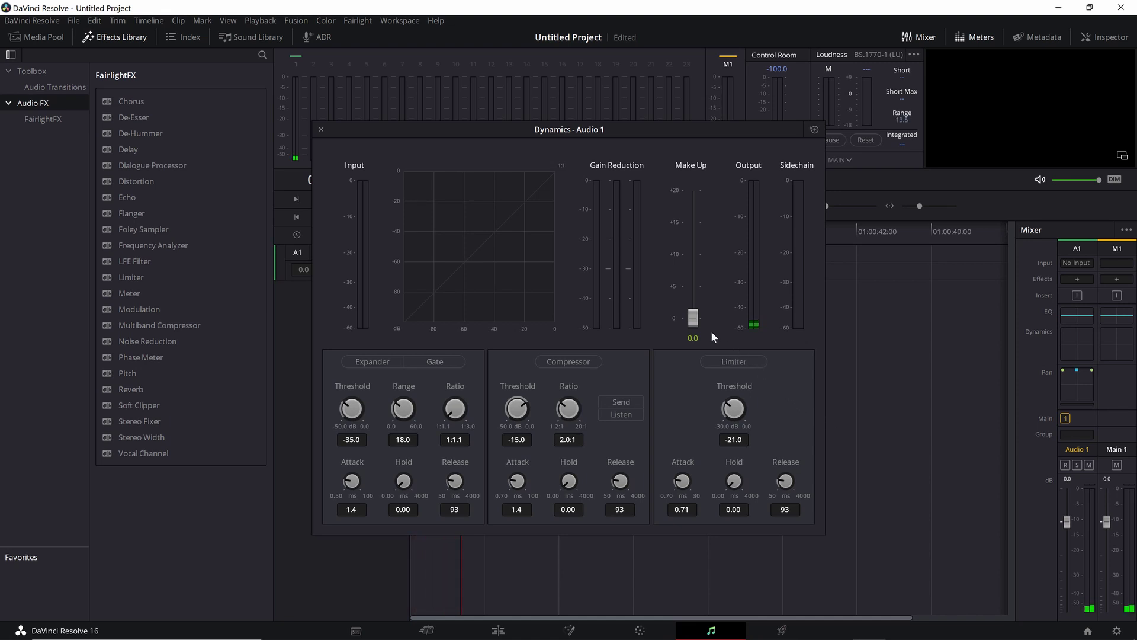
drag(693, 318, 695, 279)
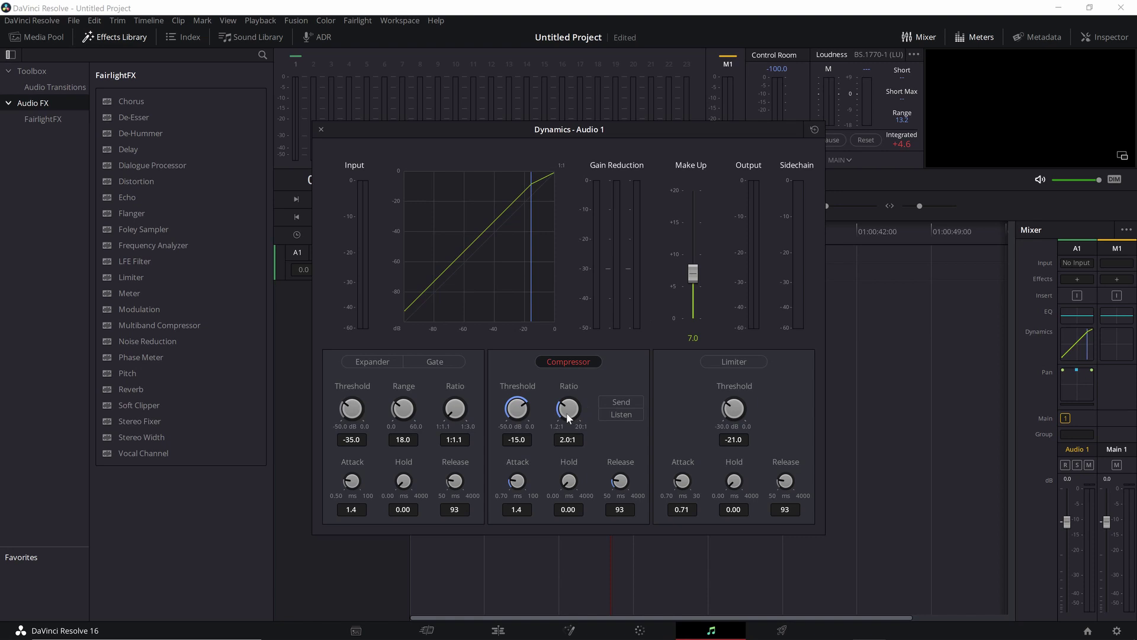